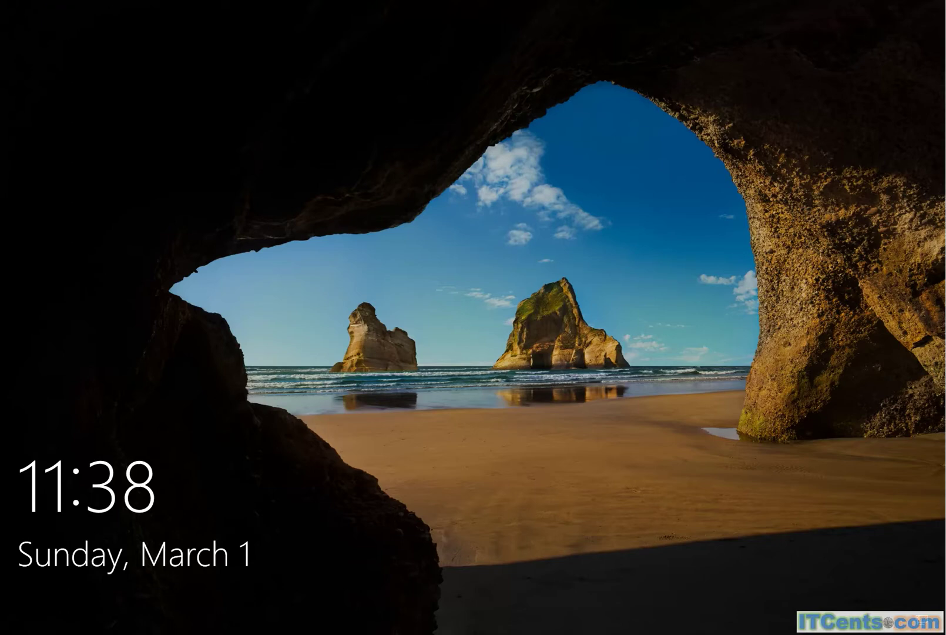
- Sign in to Windows 10 as another itcents.net domain user, entering that account's password
click(378, 304)
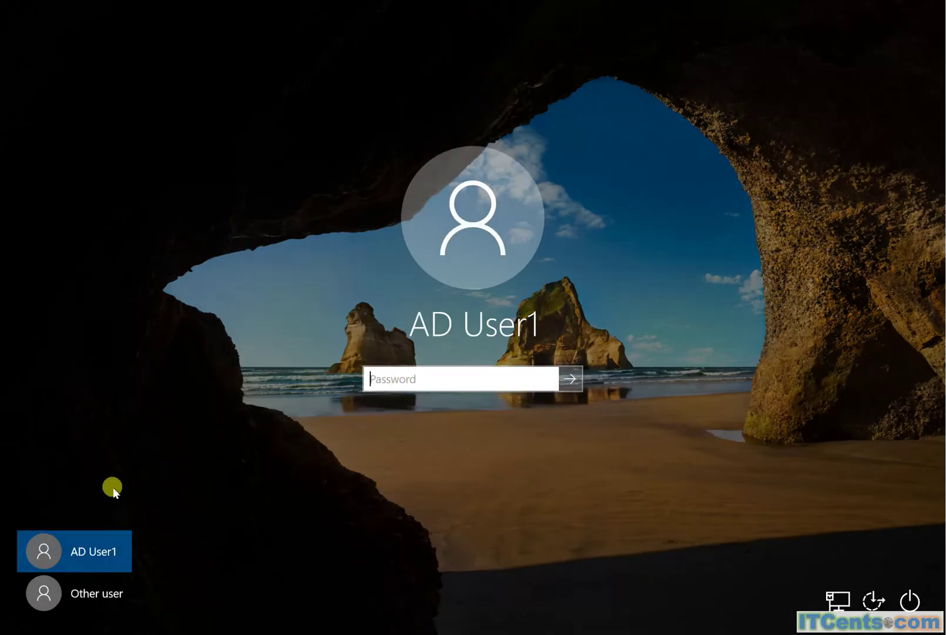
click(100, 592)
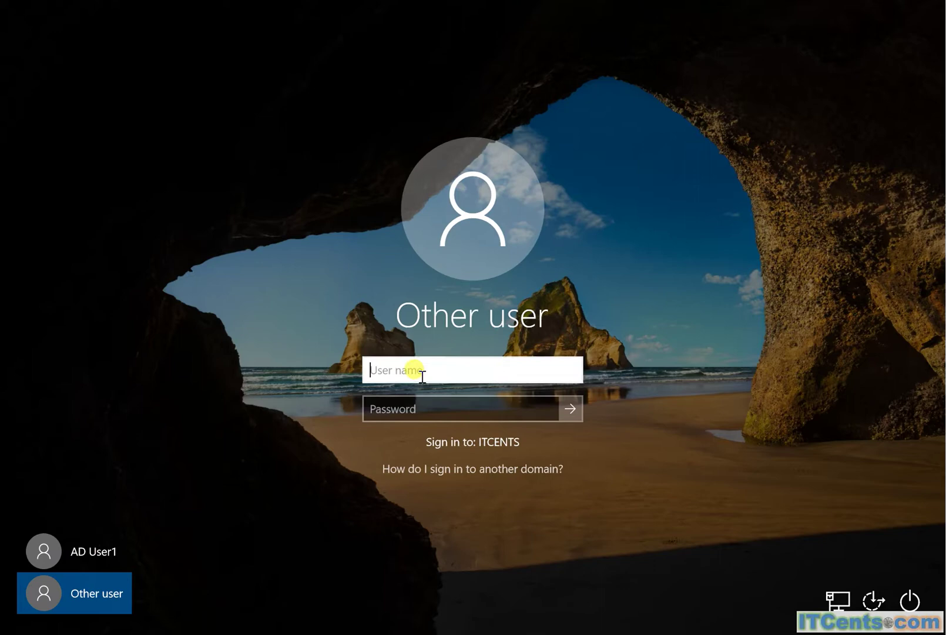
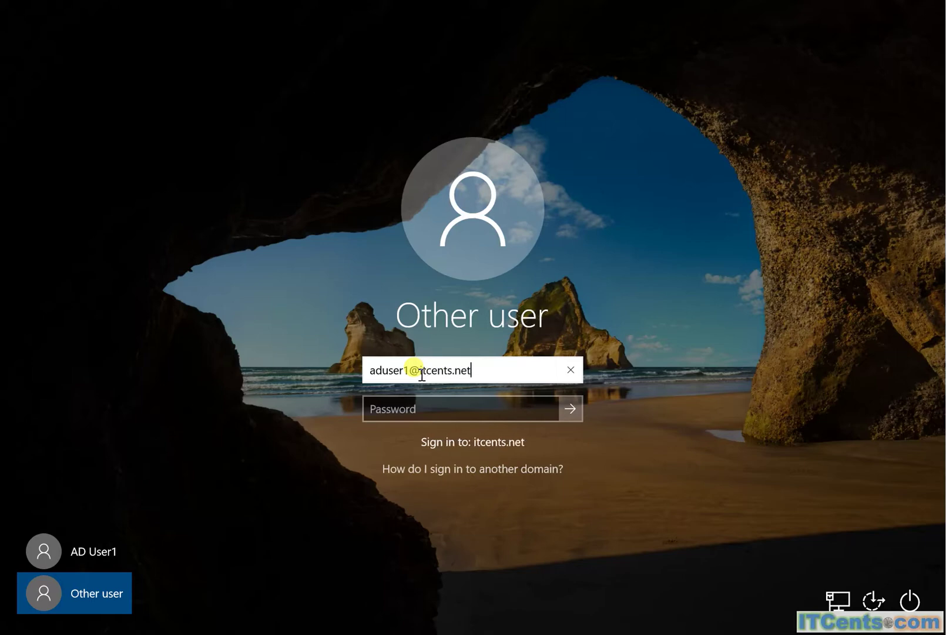
key(Tab)
text(P@ssw0rd)
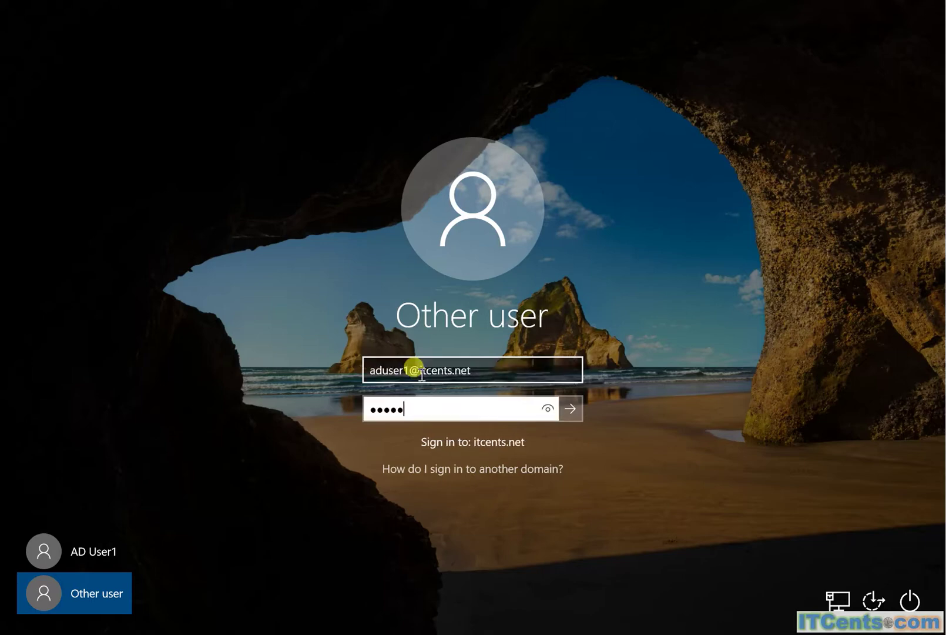
key(Return)
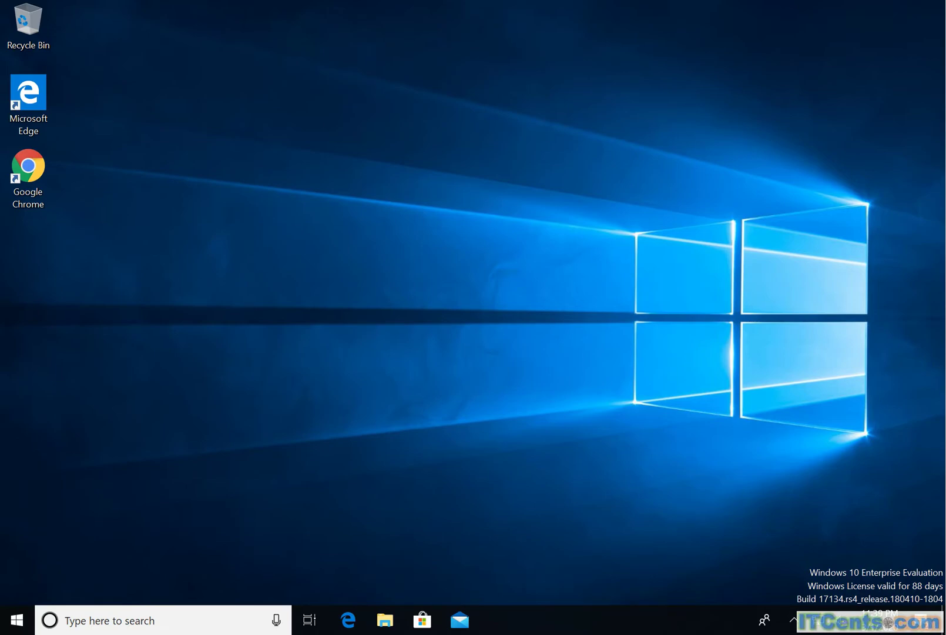
- Open Internet Options from All Control Panel Items, launching Control Panel through Run
right_click(20, 622)
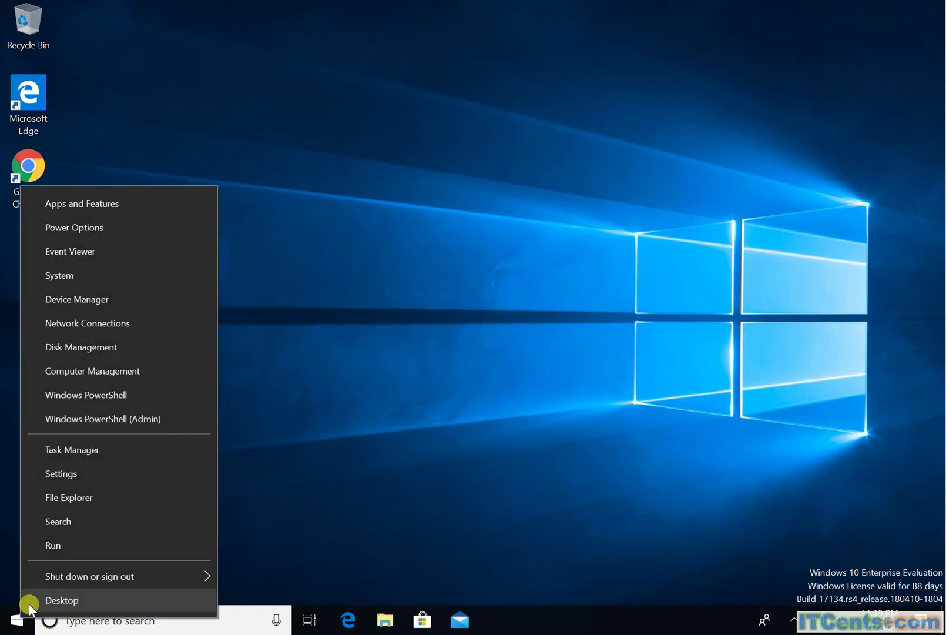
click(75, 546)
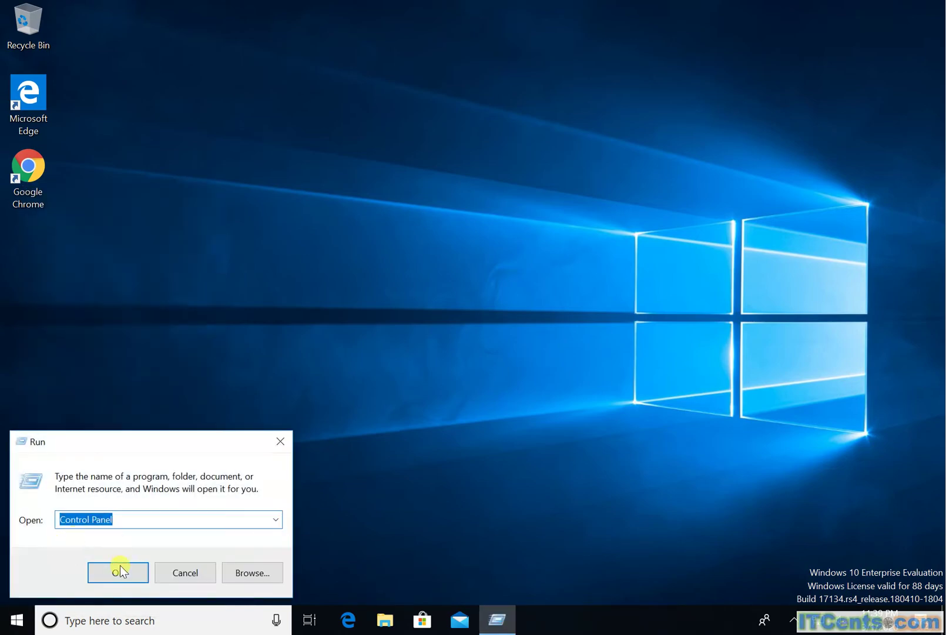
click(119, 567)
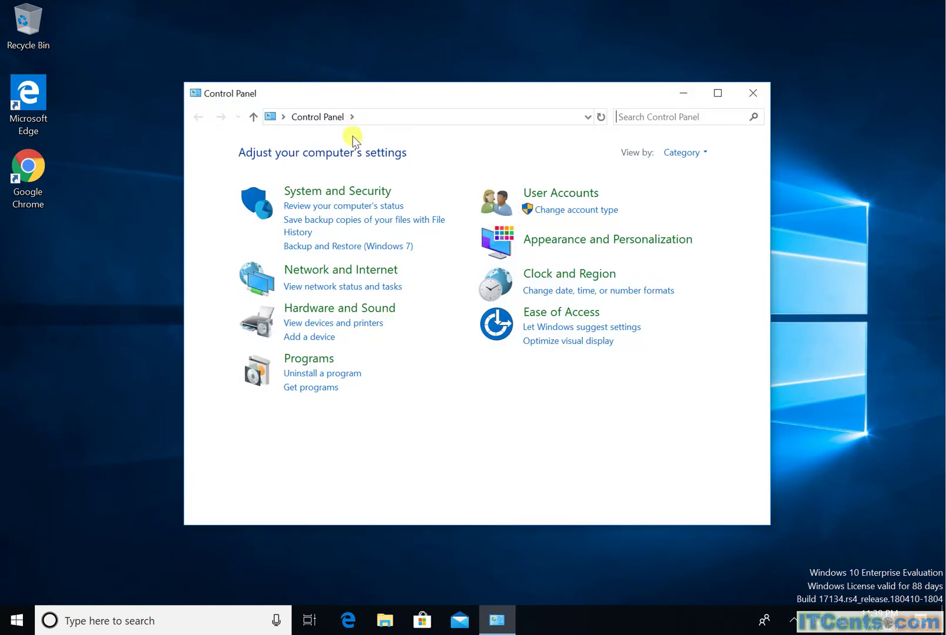
click(352, 118)
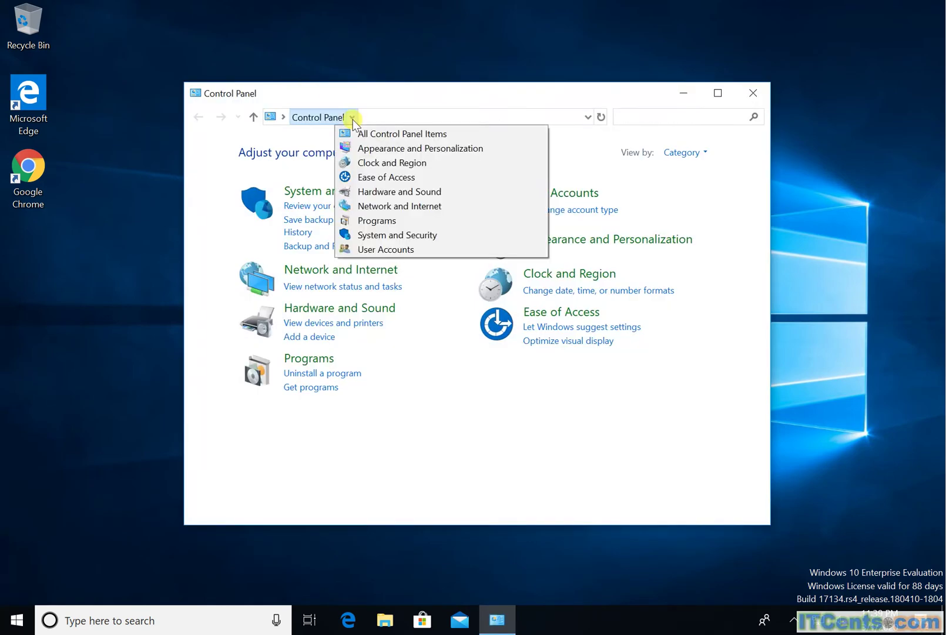
click(362, 136)
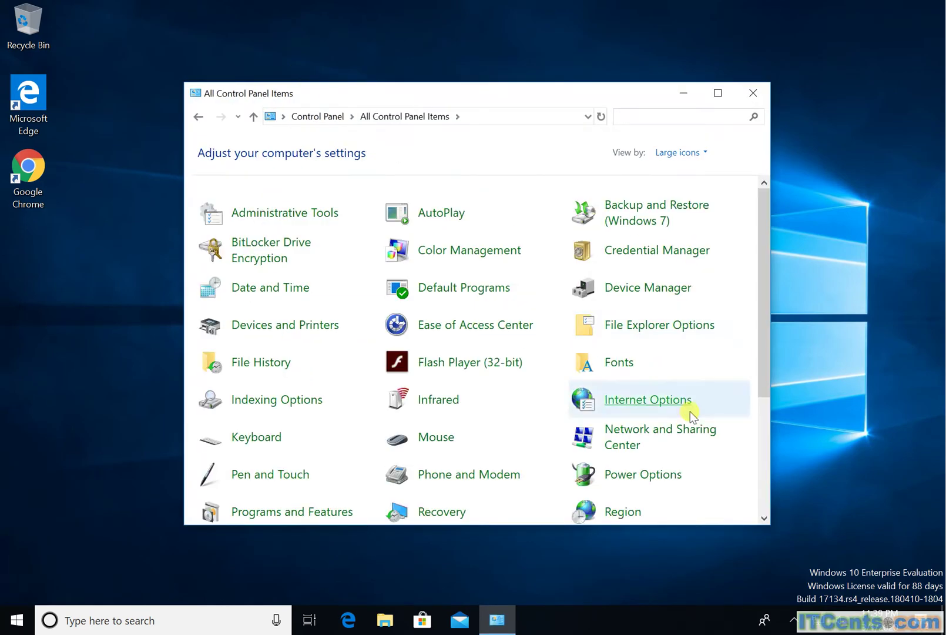
click(649, 405)
- On the Security tab, view the Local intranet zone's site settings and close them unchanged
click(91, 60)
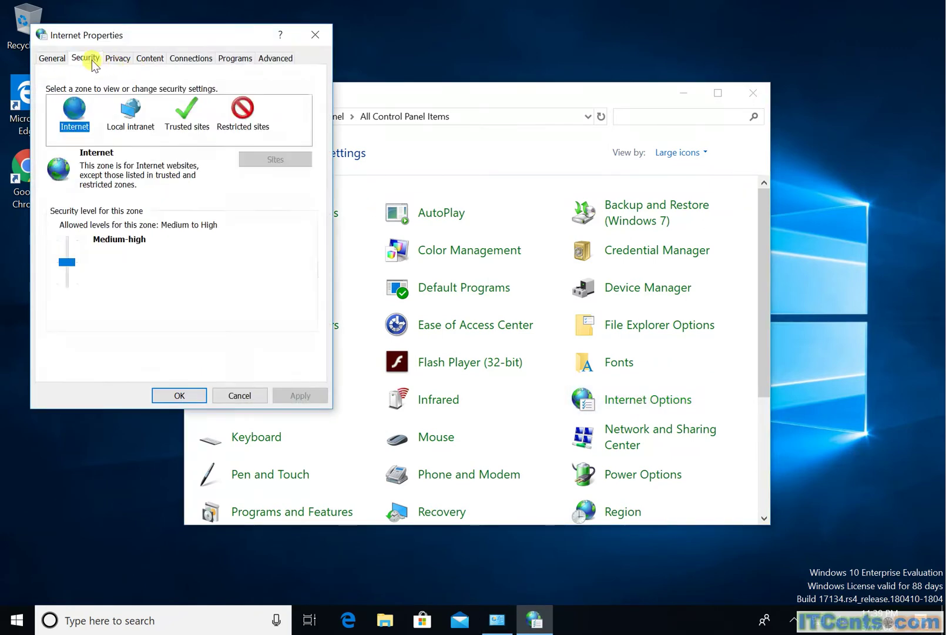
click(126, 107)
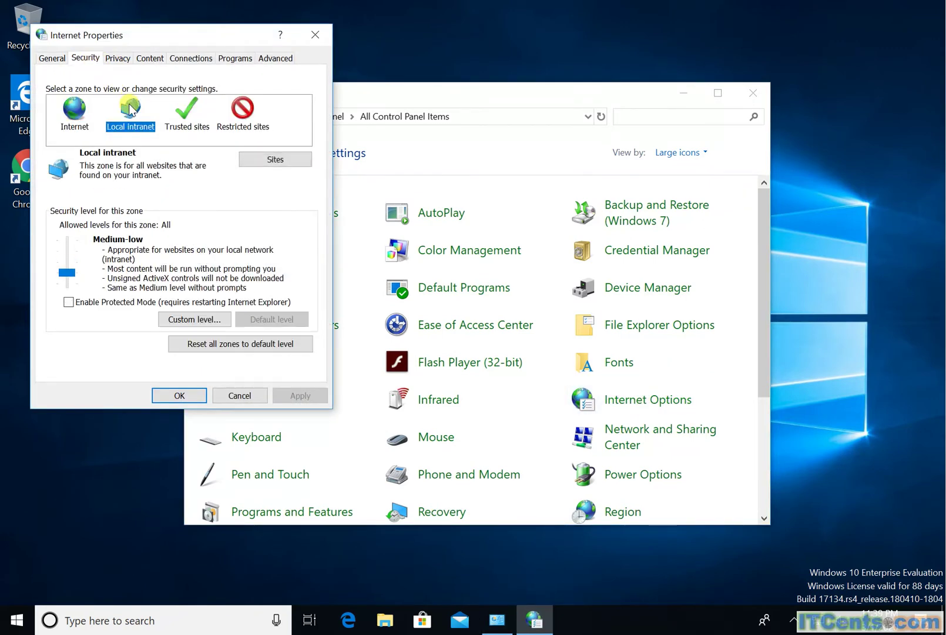
click(270, 162)
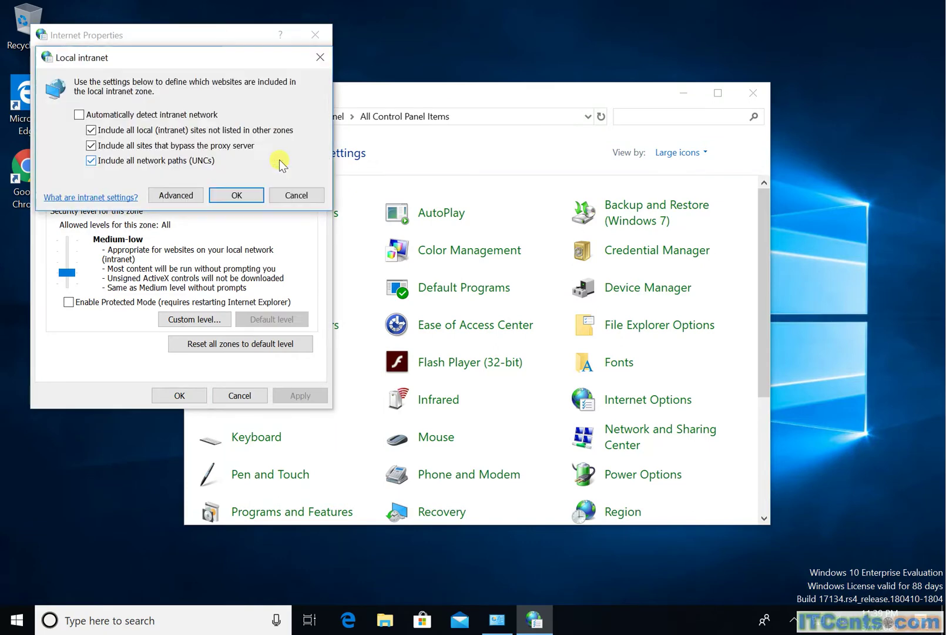
click(297, 195)
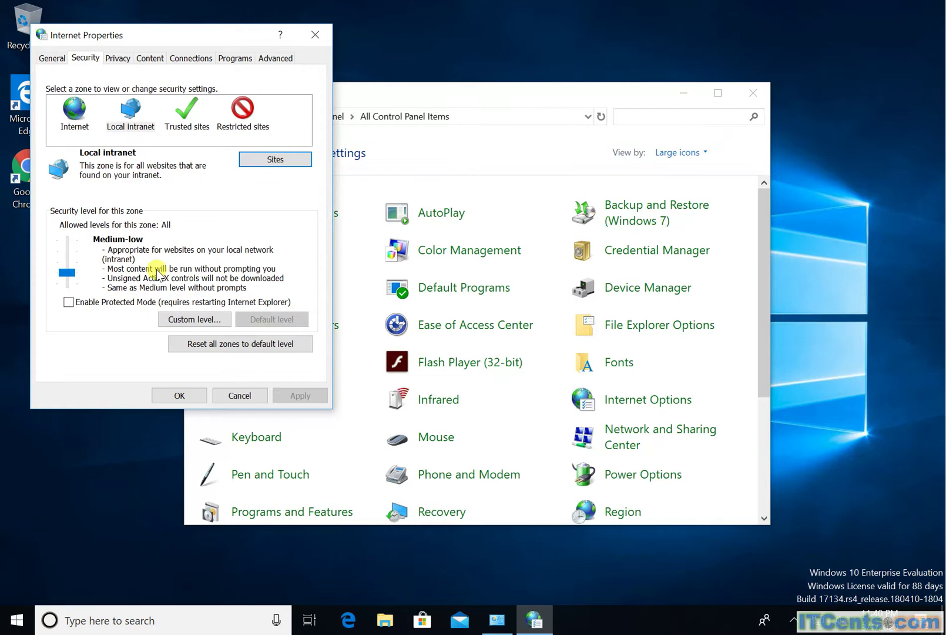
click(133, 125)
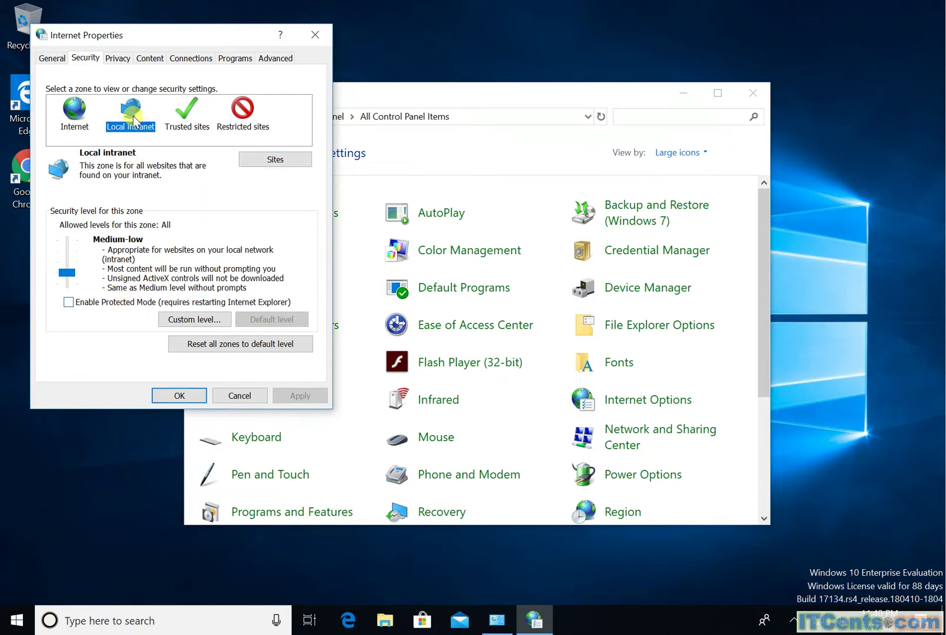
click(271, 159)
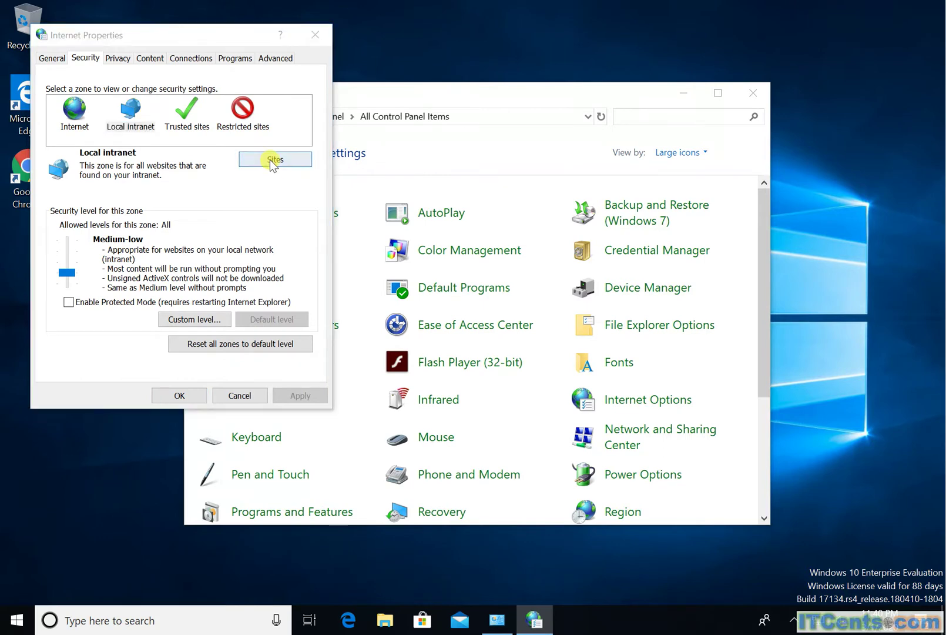
click(177, 195)
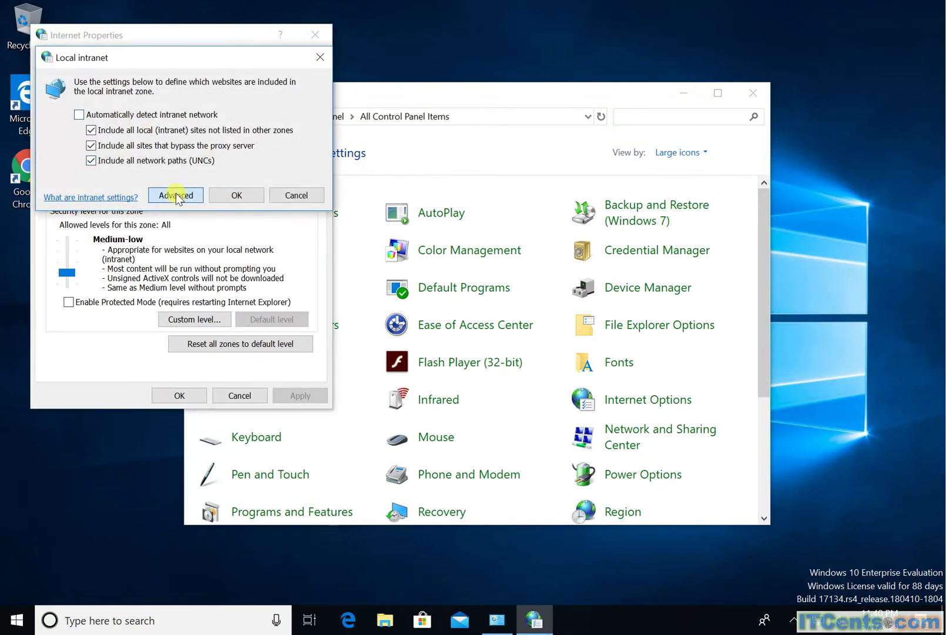
click(86, 203)
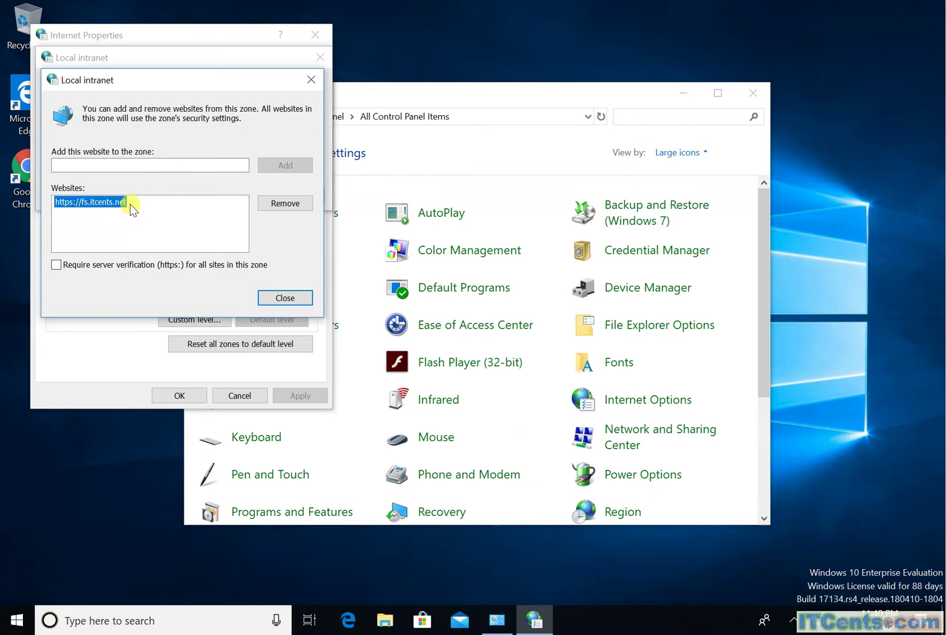
click(292, 298)
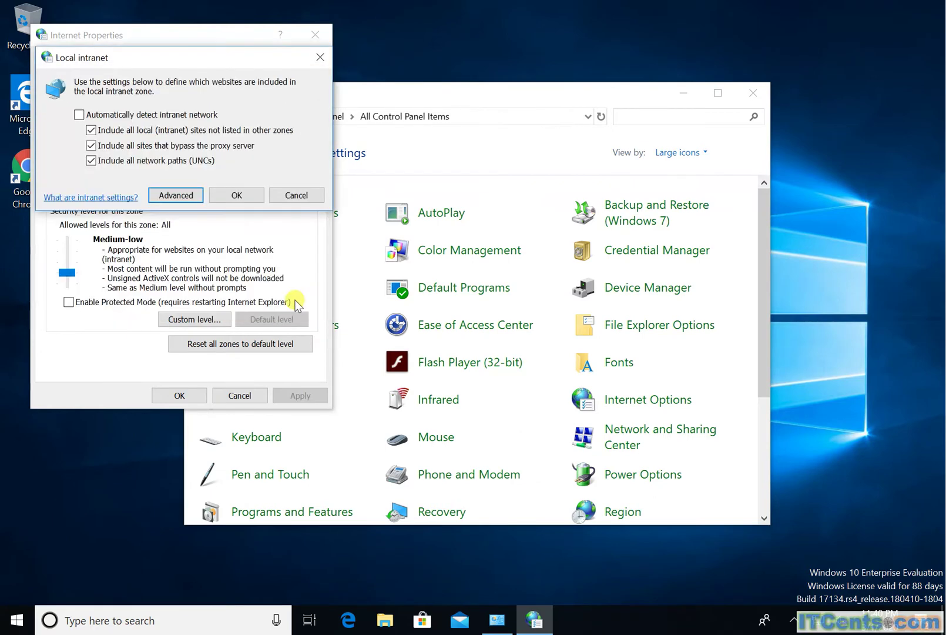
click(295, 196)
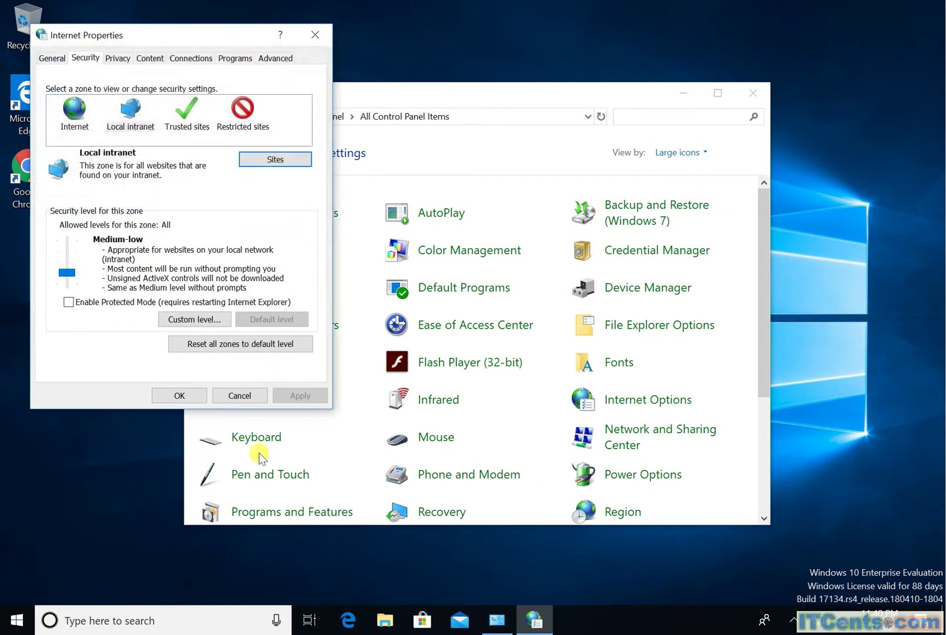
click(236, 396)
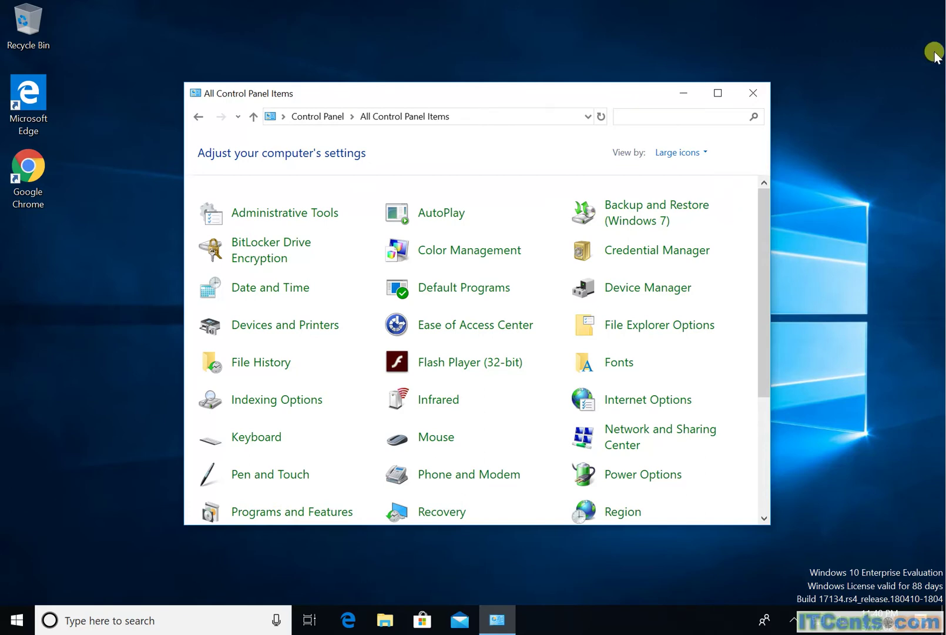
click(755, 97)
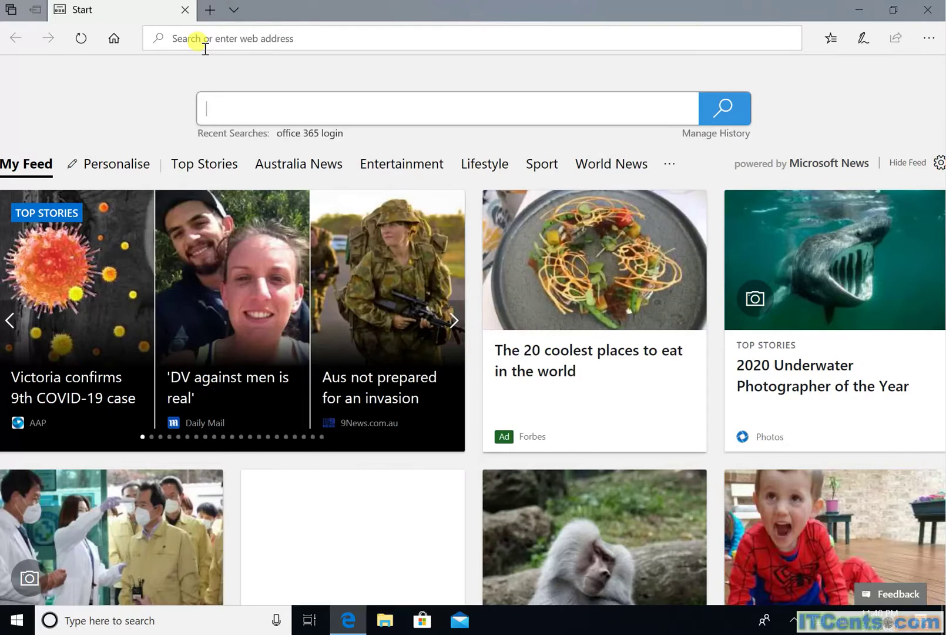
- Load office.com from Edge's address bar
click(209, 42)
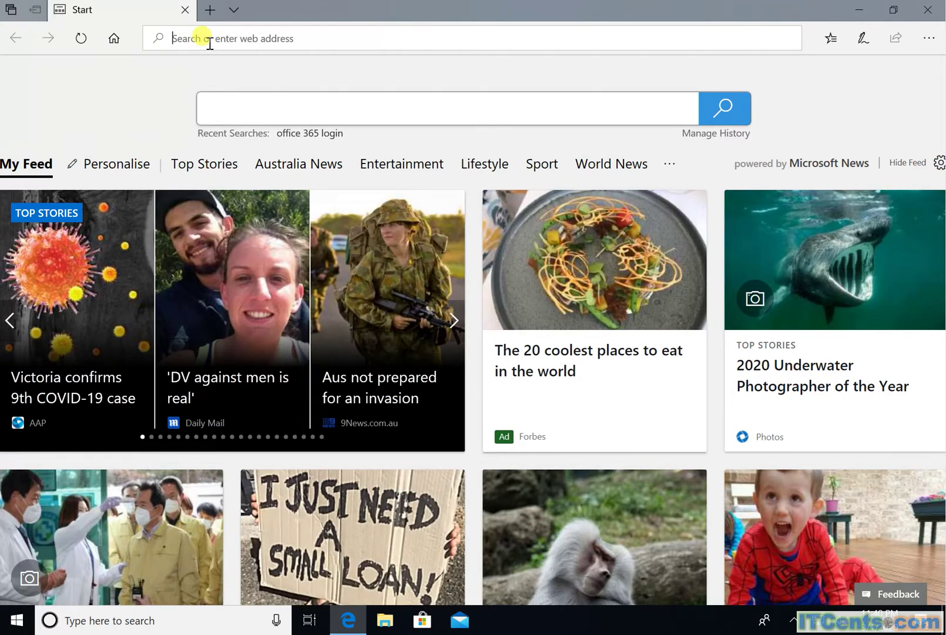
text(office)
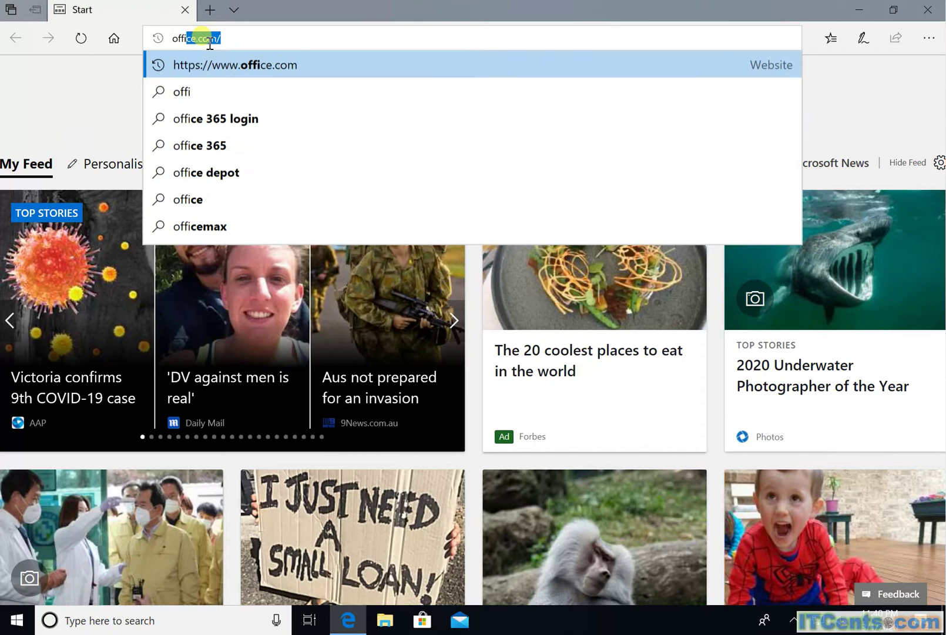
text(.com)
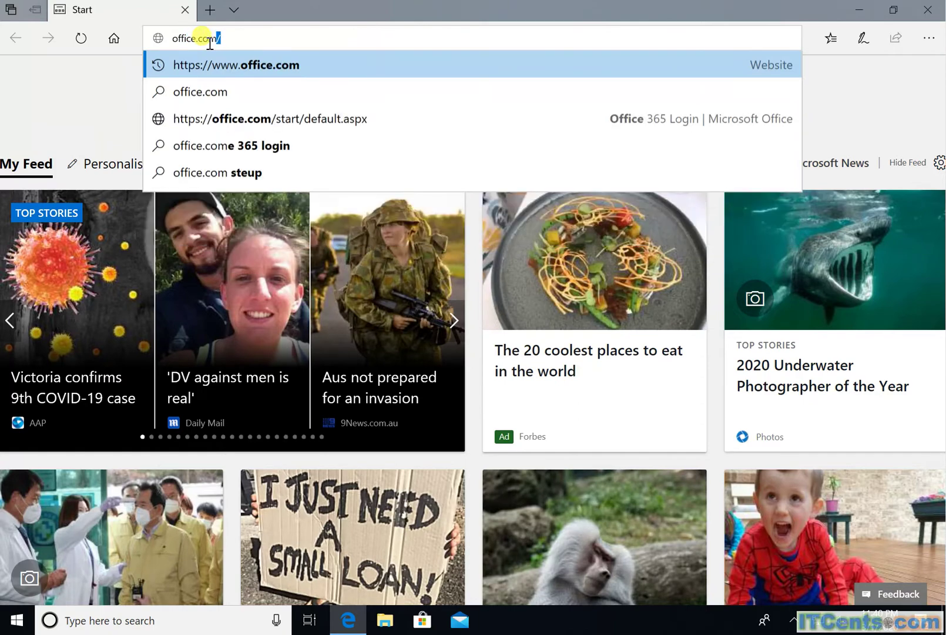
key(Return)
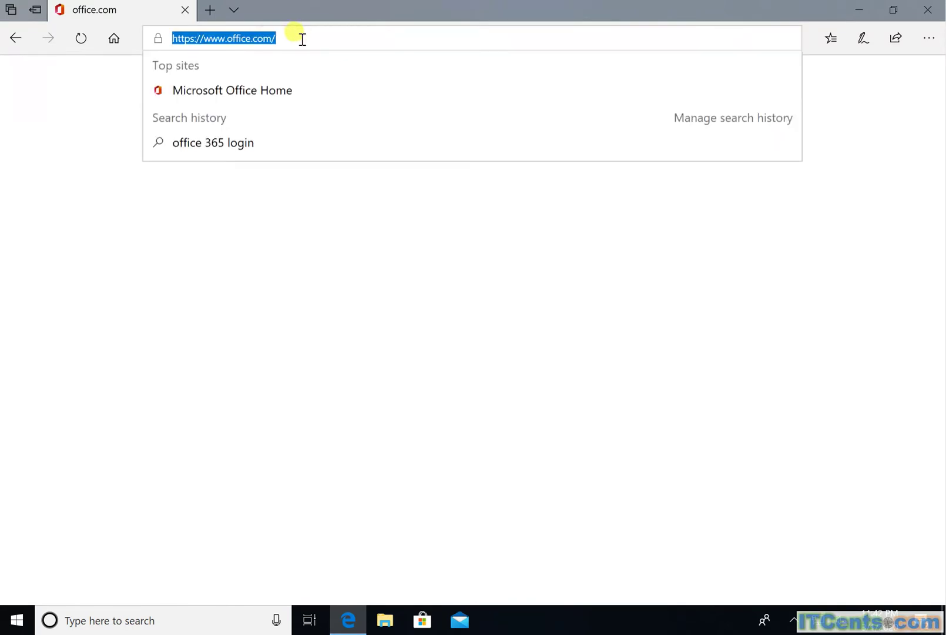
- Sign out of Office 365 through the AU avatar's My account panel
click(361, 41)
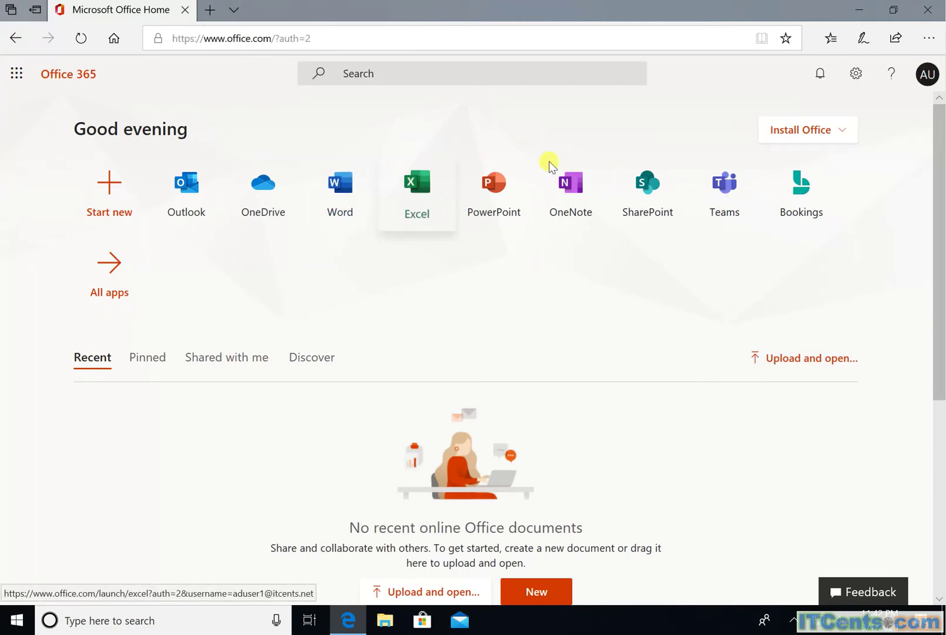
click(924, 73)
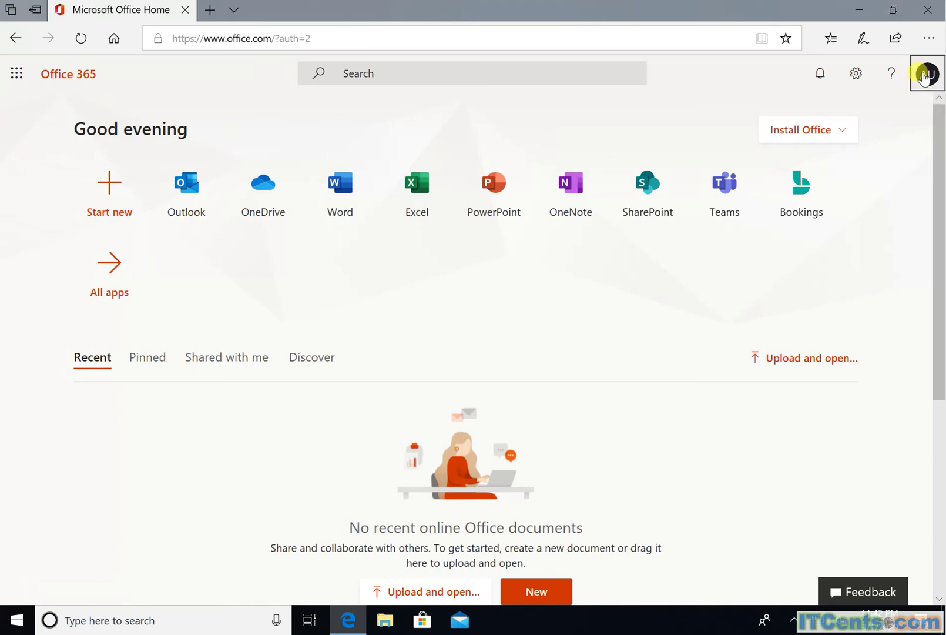
click(826, 229)
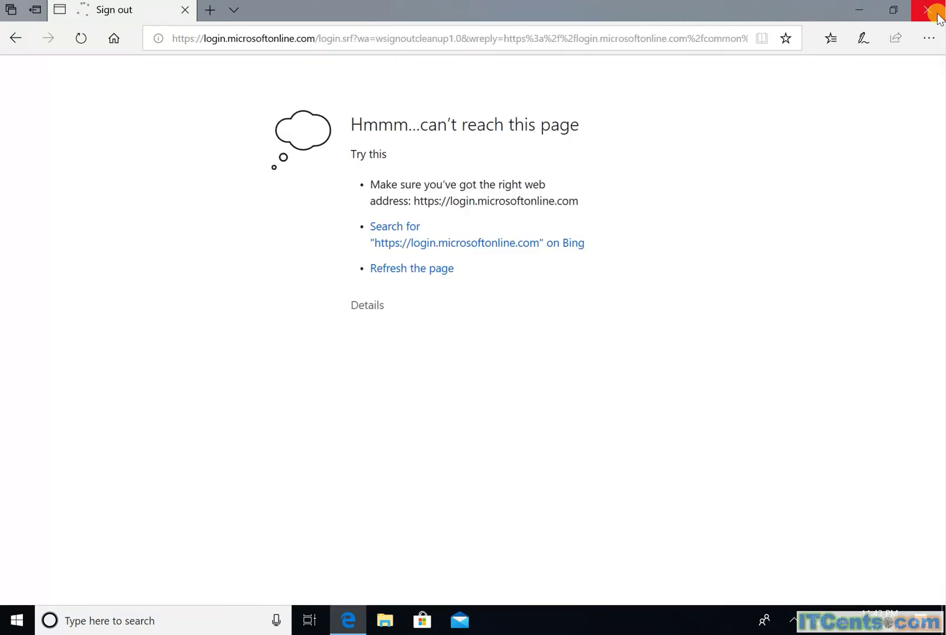
- Reload office.com and sign back in to Office 365 without entering a password
click(81, 37)
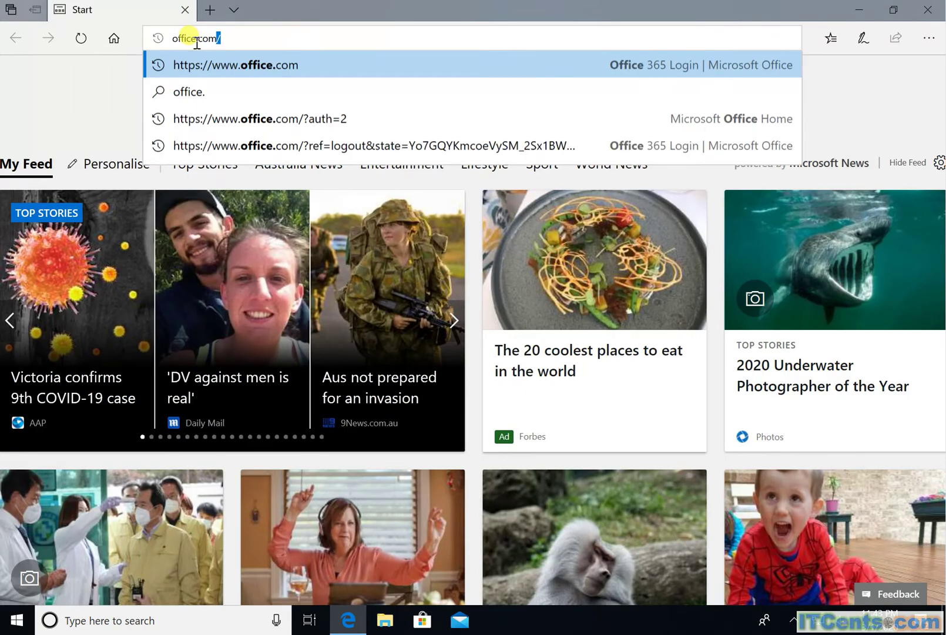
key(Return)
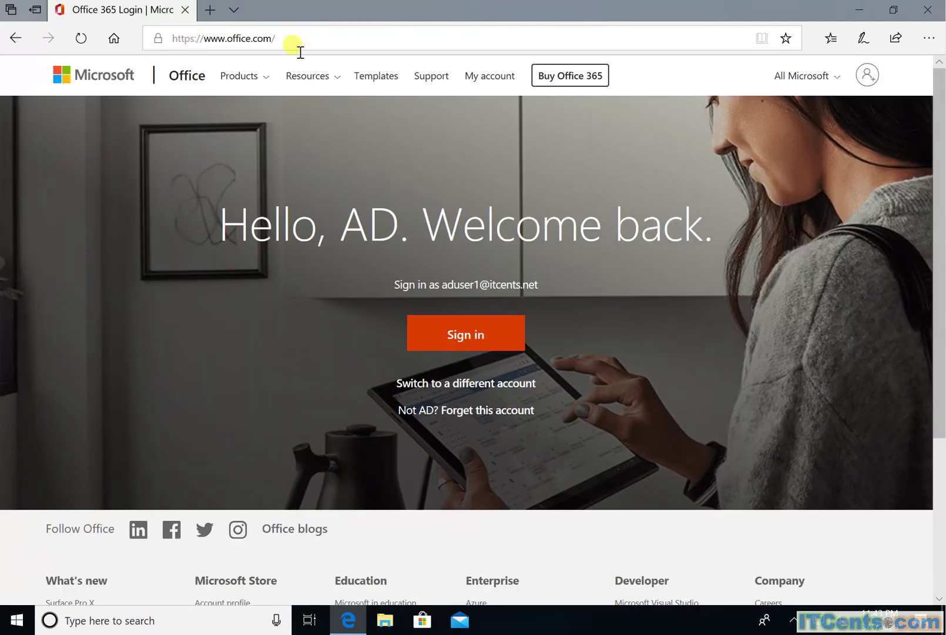
click(468, 335)
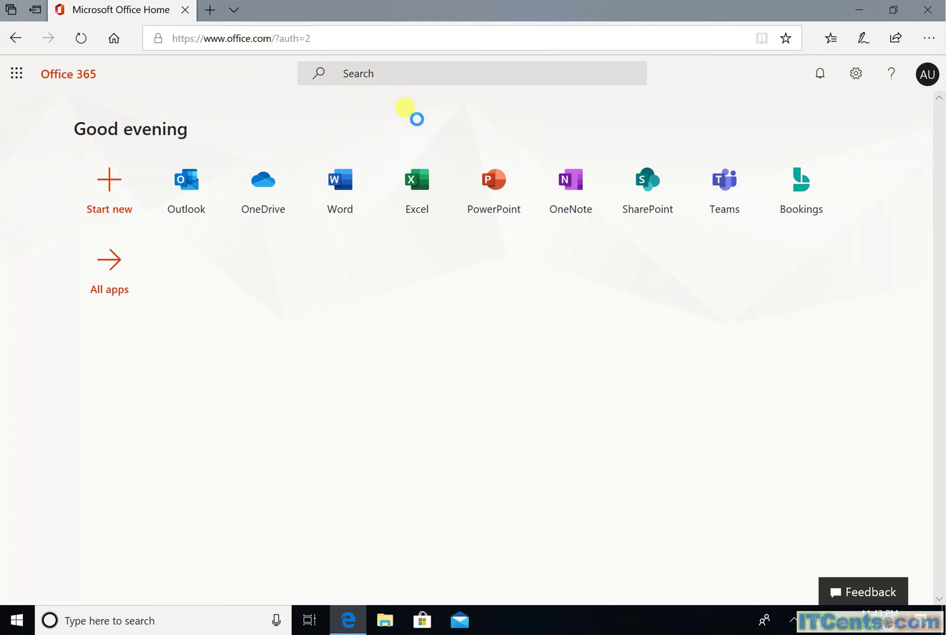
- Check the signed-in account in the My account pane, close it, and minimize Edge
click(926, 75)
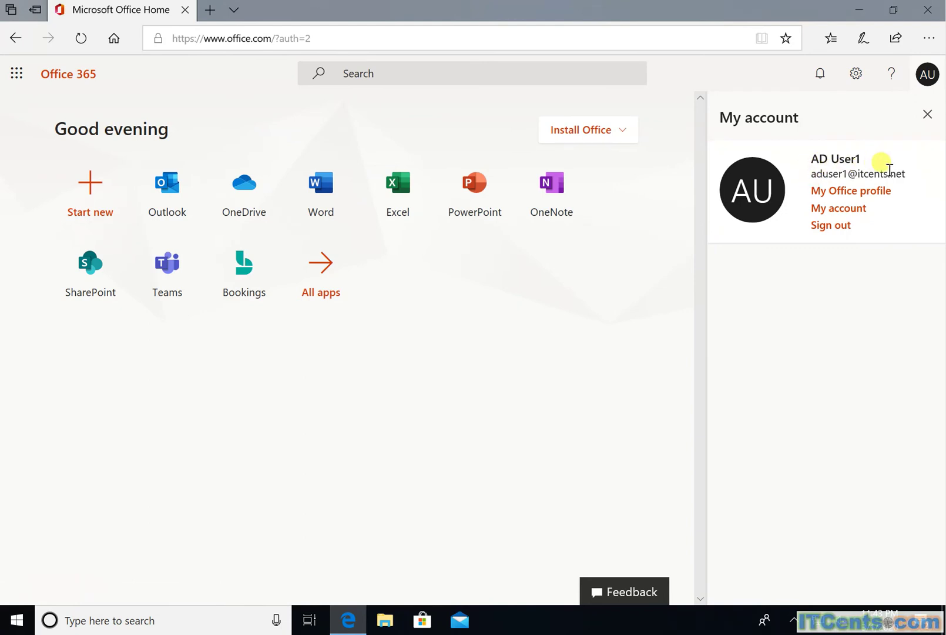
click(927, 116)
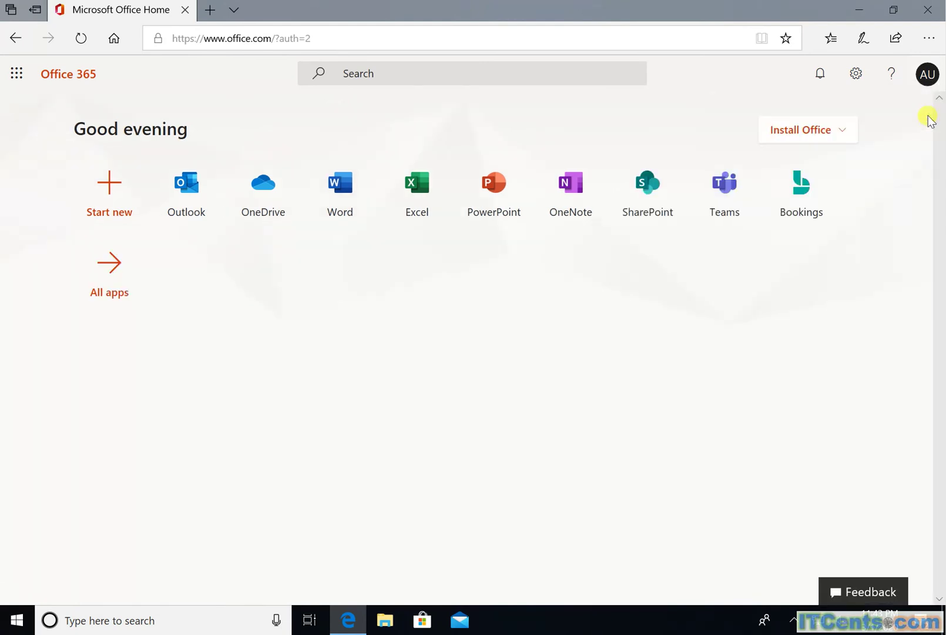
click(861, 8)
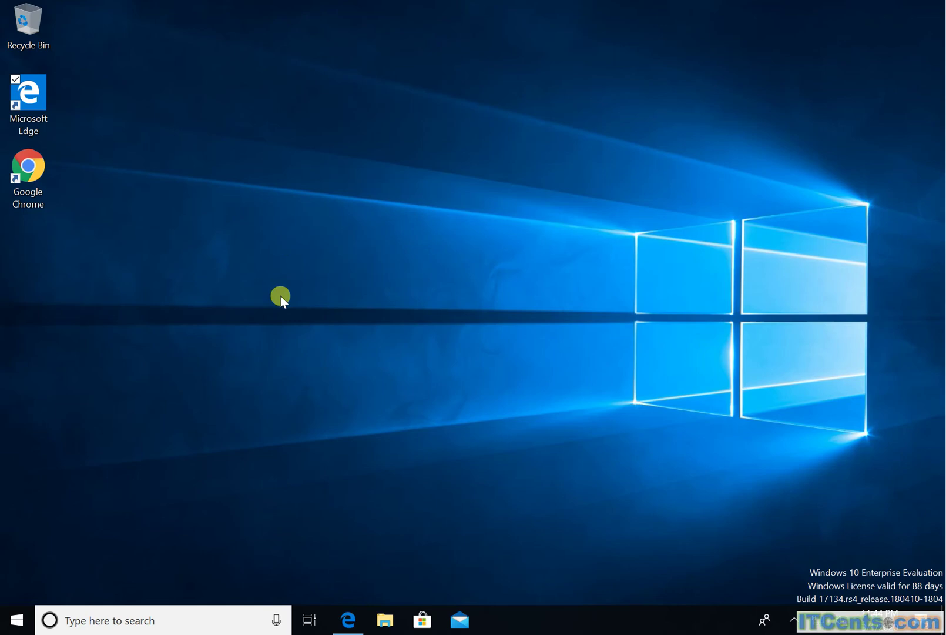
- Load office.com in Chrome and start signing in, reaching the fs.itcents.net form
click(30, 172)
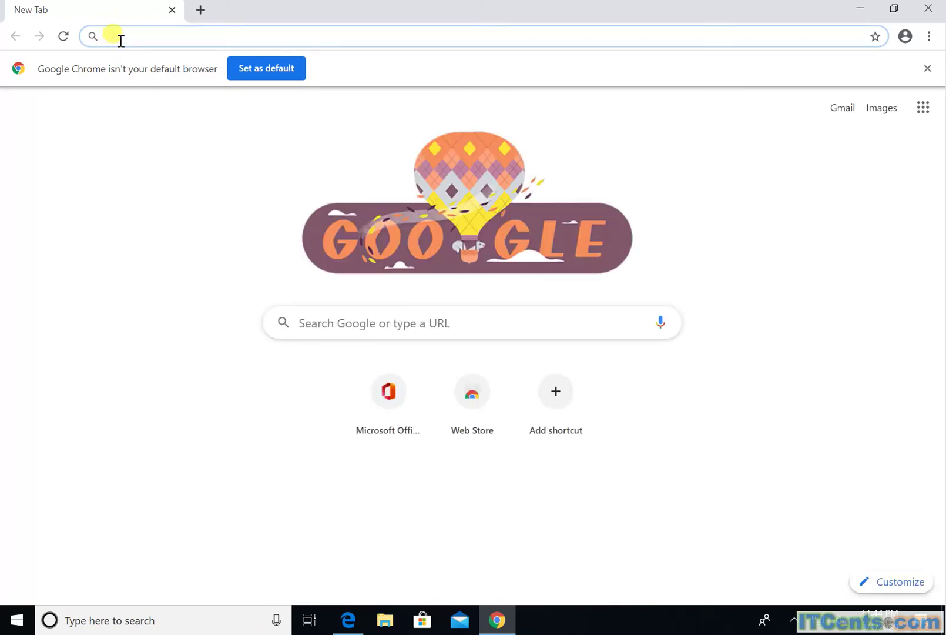
text(office)
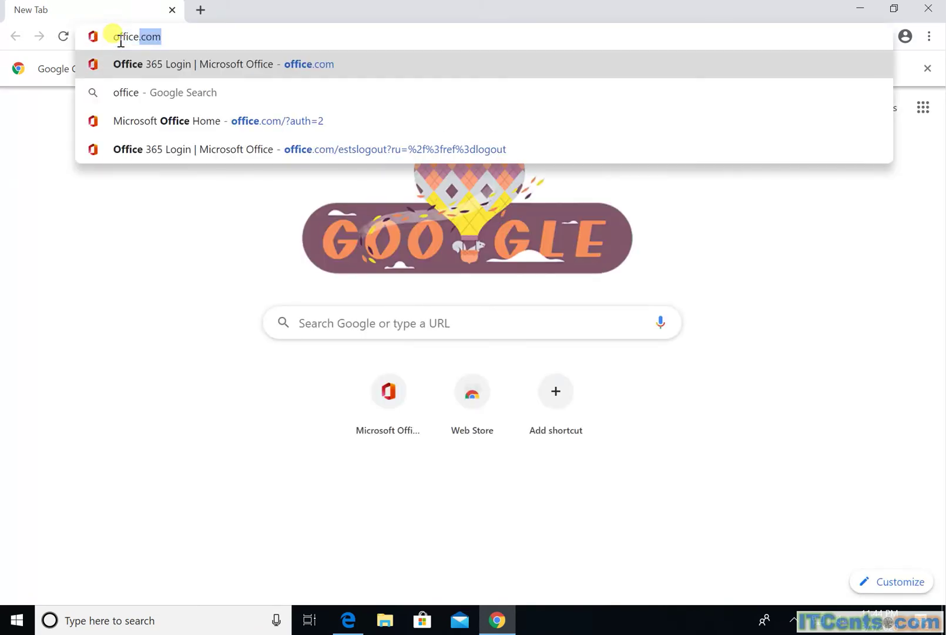
text(.com)
key(Return)
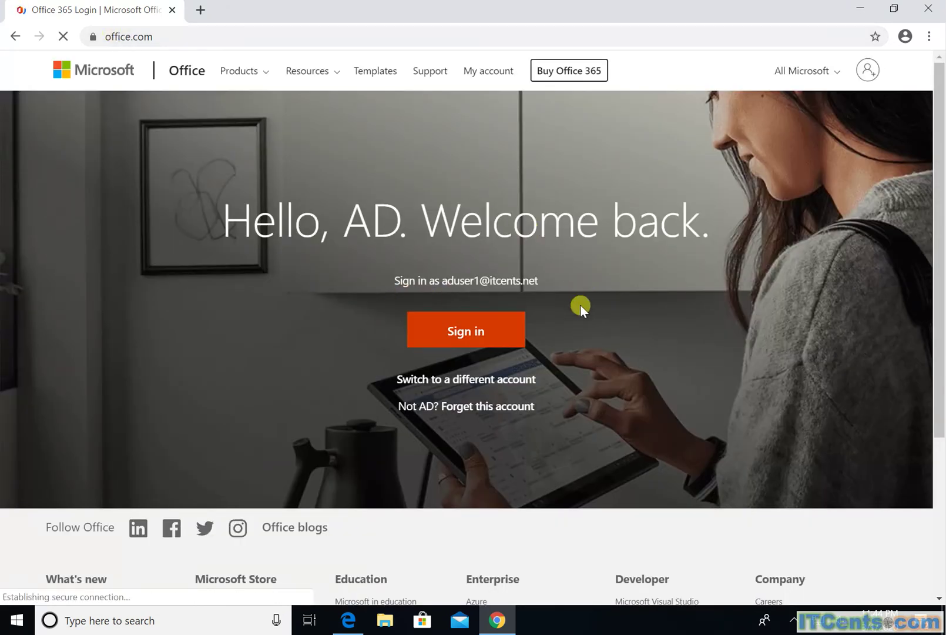
click(468, 333)
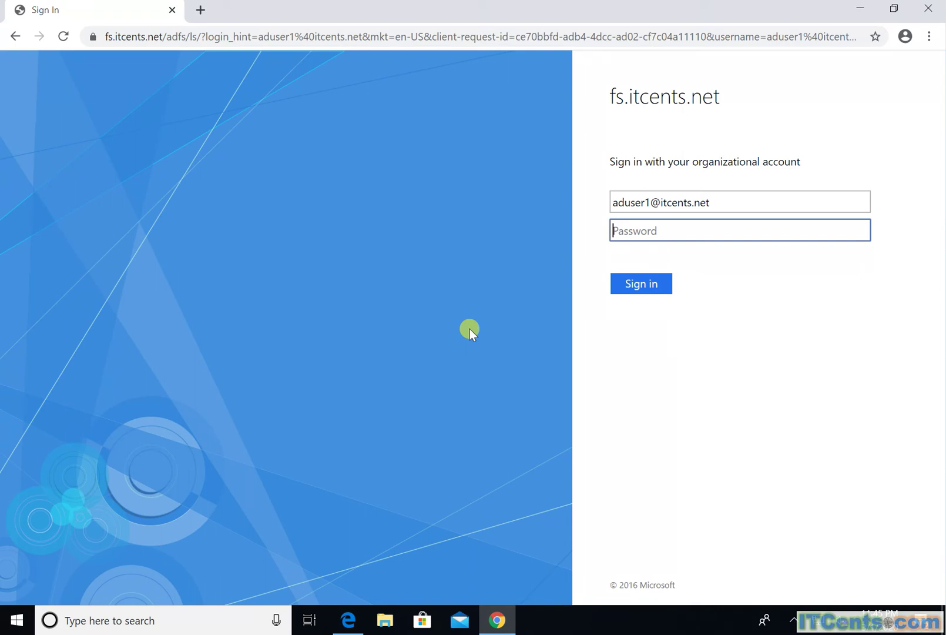
- Enter the account password on the fs.itcents.net form and submit it
text(********)
click(654, 293)
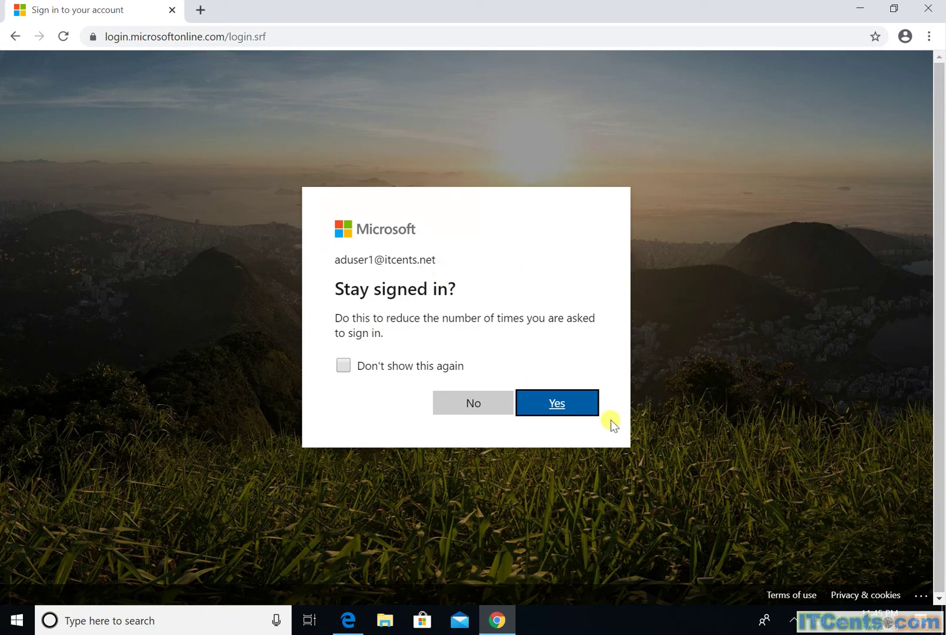
- Answer Yes to the Stay signed in? prompt
click(555, 406)
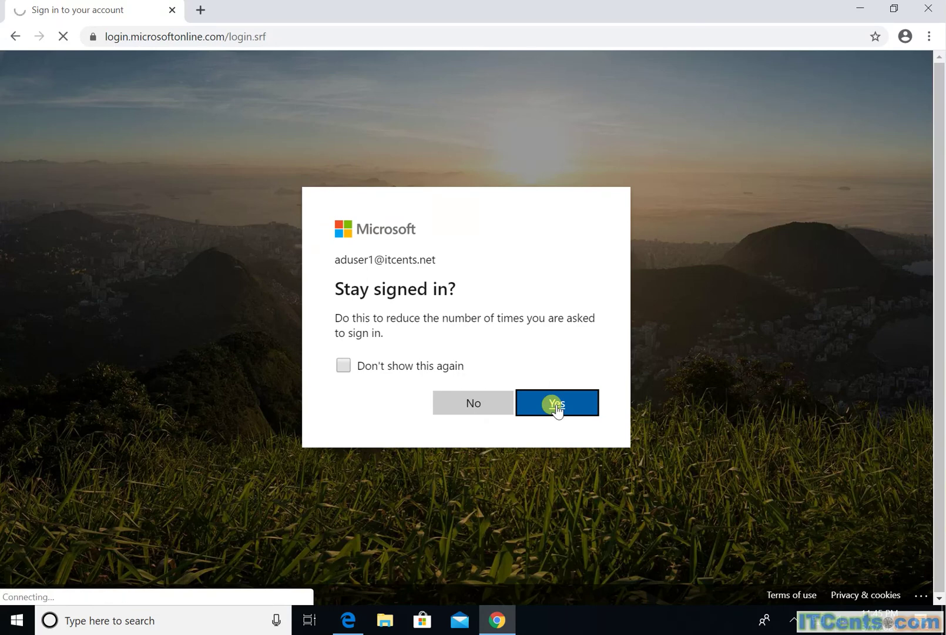